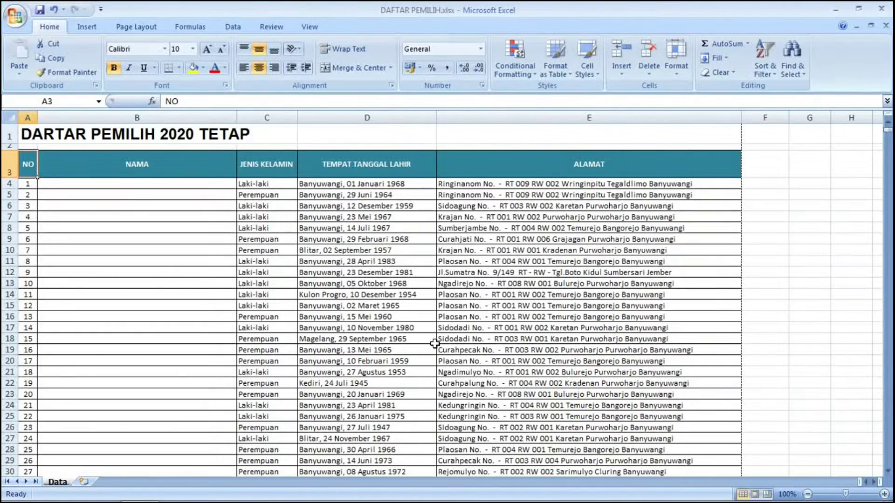
# Return to cell A1 of the voter list and open Print Titles in Page Setup.
pyautogui.press('Up')
pyautogui.press('Up')
pyautogui.press('Down')
pyautogui.press('Down')
pyautogui.press('Right')
pyautogui.press('Right')
pyautogui.press('Right')
pyautogui.press('Right')
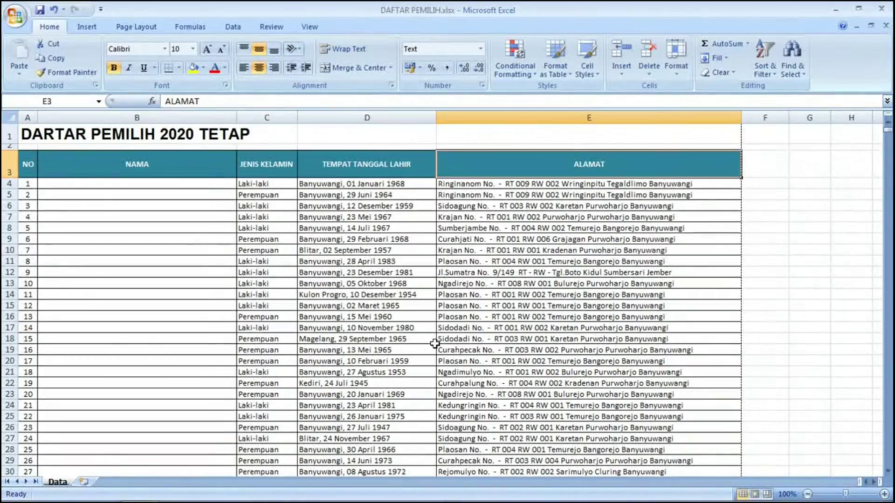
pyautogui.press('Home')
pyautogui.hotkey('ctrl', 'Home')
pyautogui.hotkey('alt', 'p')
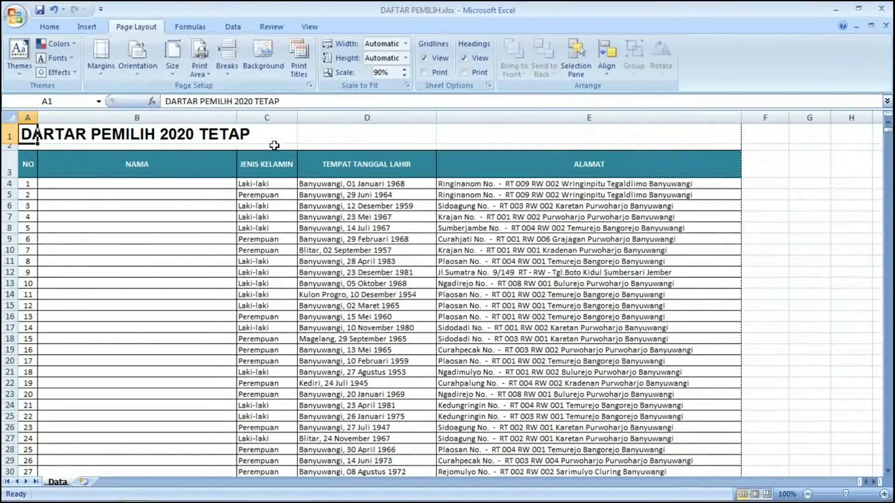
pyautogui.click(299, 58)
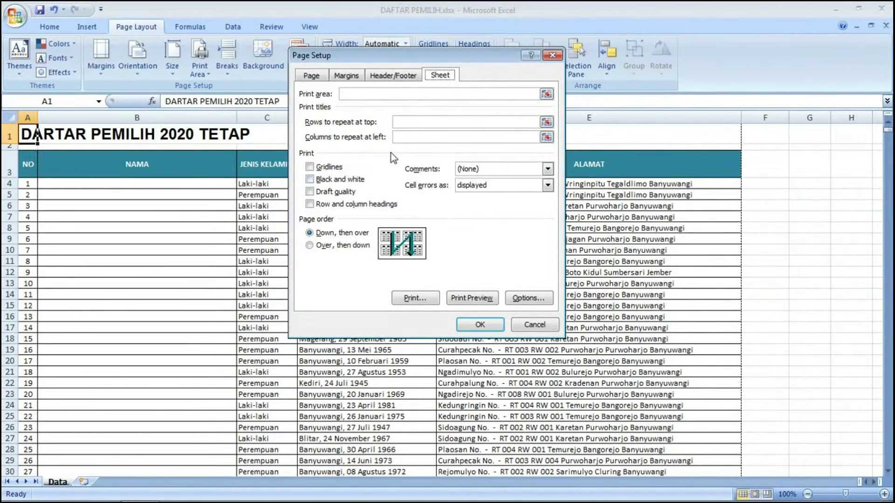
# Preview the voter list, page ahead three pages, then close the preview.
pyautogui.hotkey('alt', 'w')
pyautogui.click(130, 44)
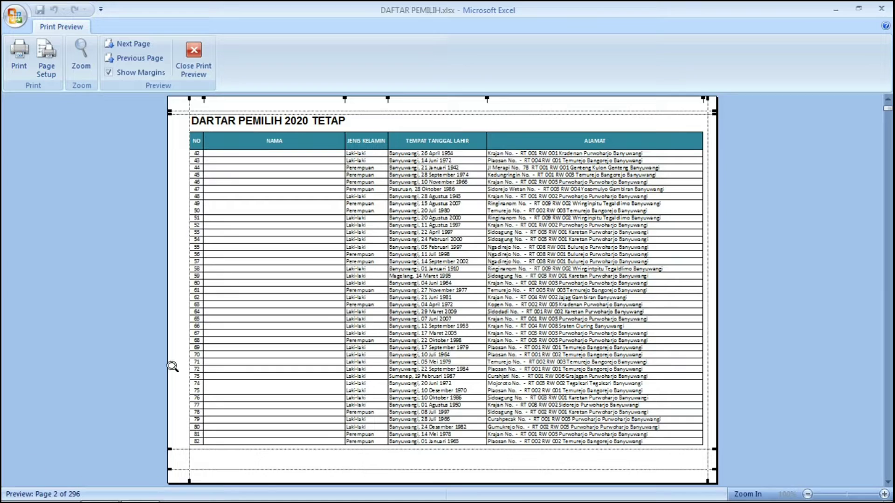
pyautogui.click(132, 44)
pyautogui.click(132, 44)
pyautogui.click(132, 44)
pyautogui.click(132, 45)
pyautogui.click(132, 45)
pyautogui.click(132, 44)
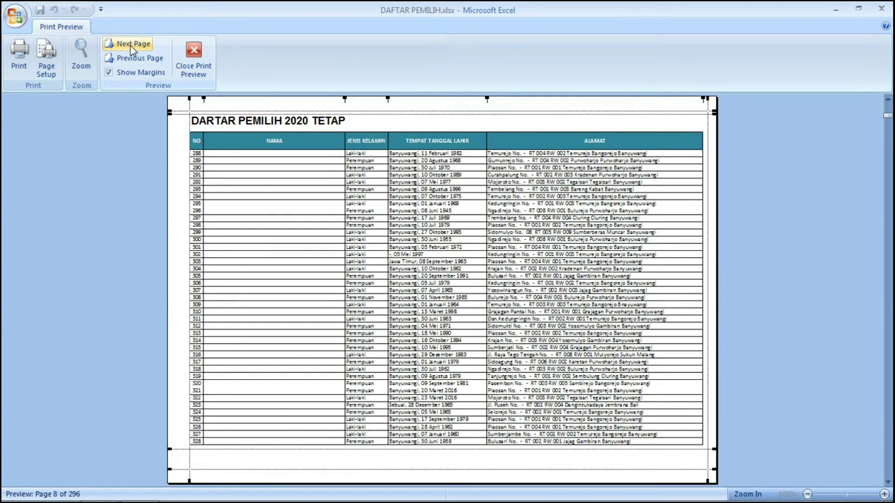
pyautogui.press('Escape')
pyautogui.click(236, 163)
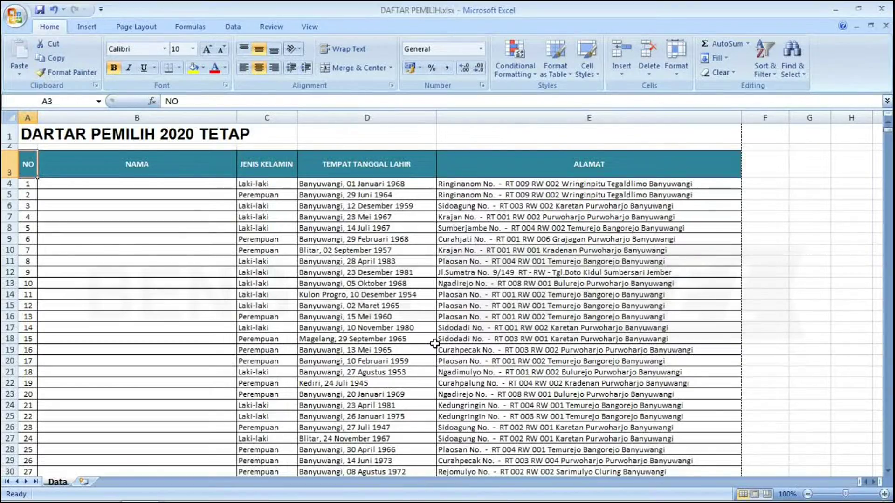
pyautogui.press('Up')
pyautogui.press('Up')
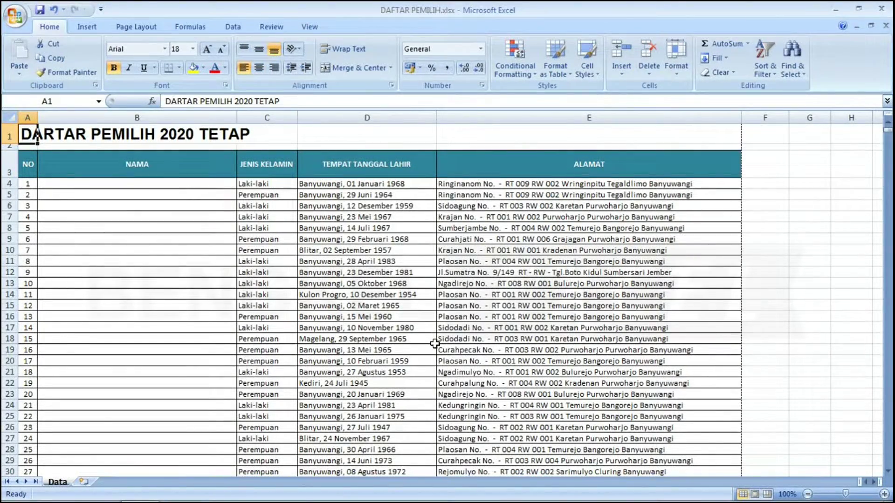
pyautogui.press('Down')
pyautogui.press('Down')
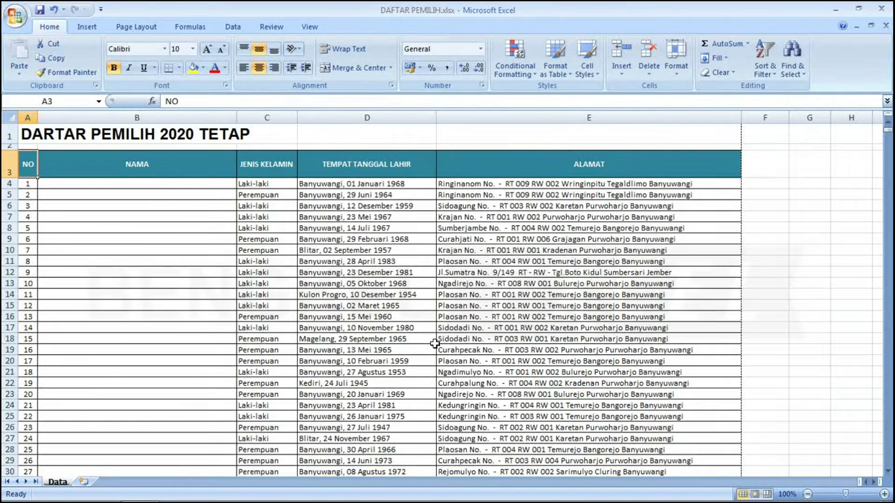
pyautogui.press('Right')
pyautogui.press('Right')
pyautogui.press('Right')
pyautogui.press('Right')
pyautogui.press('Right')
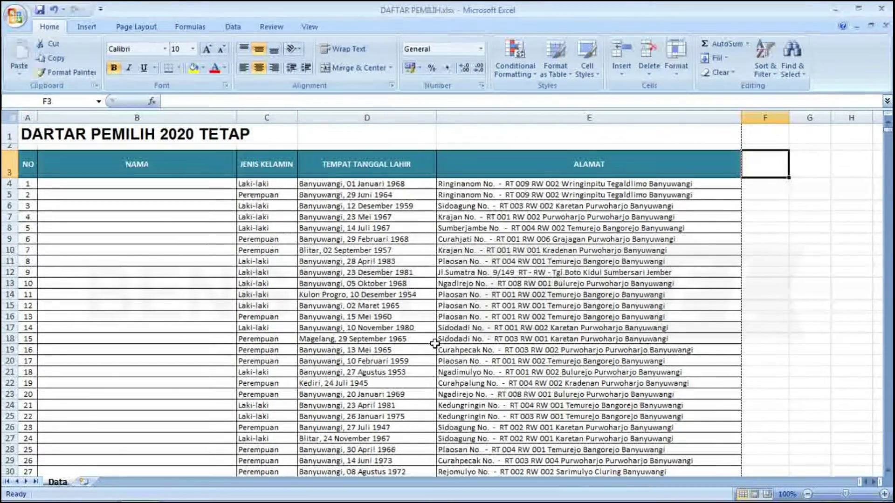
pyautogui.press('Left')
pyautogui.press('Left')
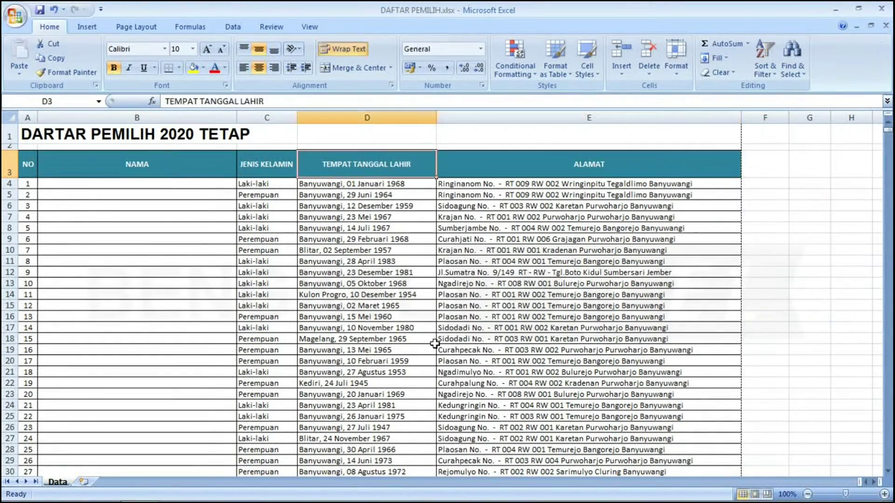
pyautogui.press('Left')
pyautogui.press('Left')
pyautogui.press('Left')
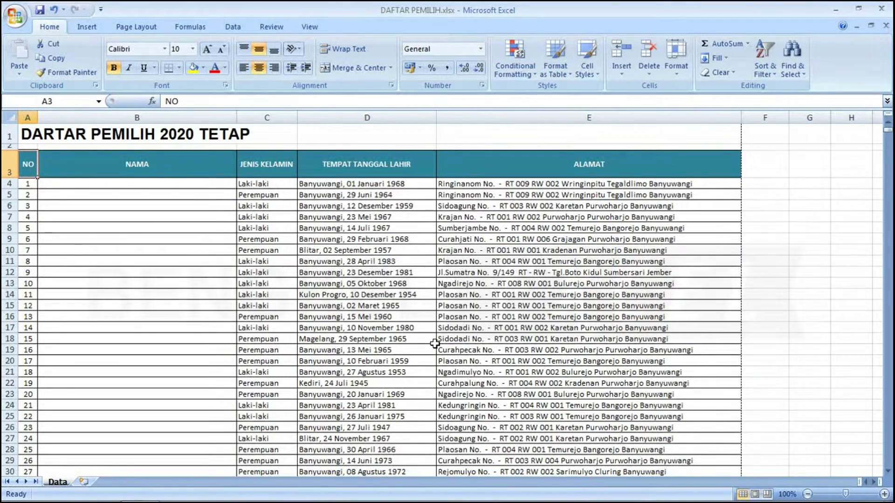
pyautogui.press('Up')
pyautogui.press('Up')
pyautogui.press('Down')
pyautogui.press('Down')
pyautogui.press('Right')
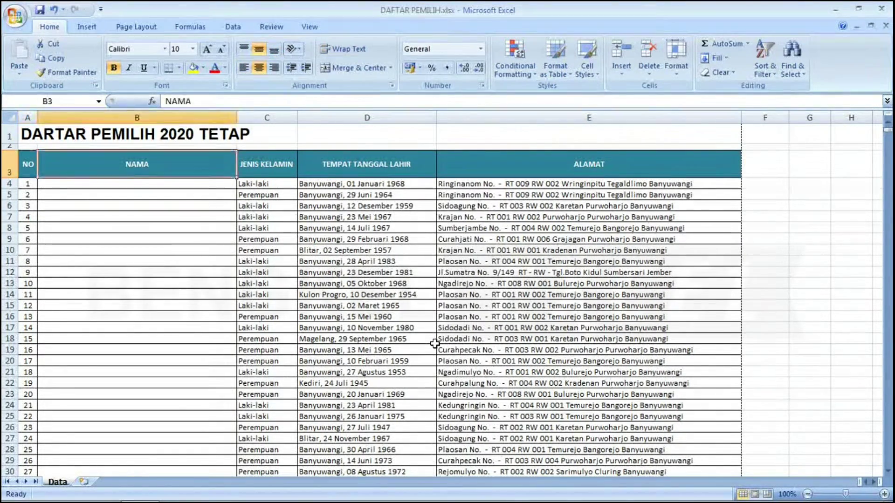
pyautogui.press('Right')
pyautogui.press('Right')
pyautogui.press('Right')
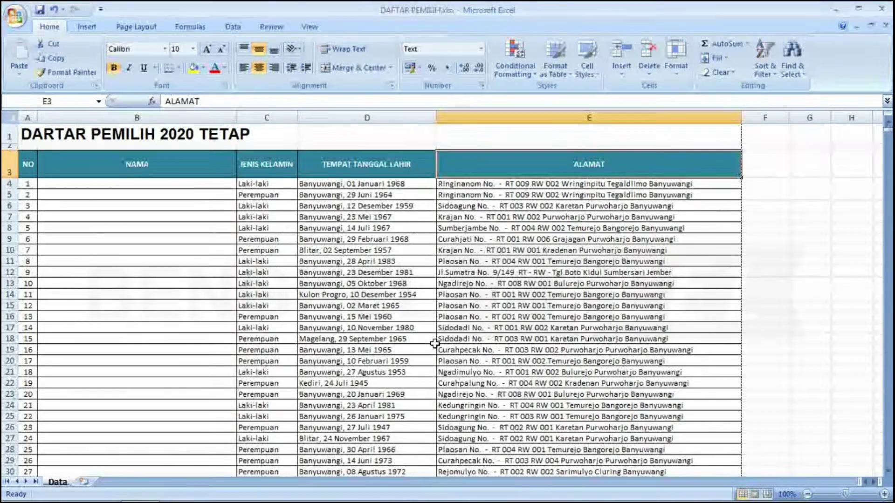
pyautogui.press('Left')
pyautogui.press('Left')
pyautogui.press('Left')
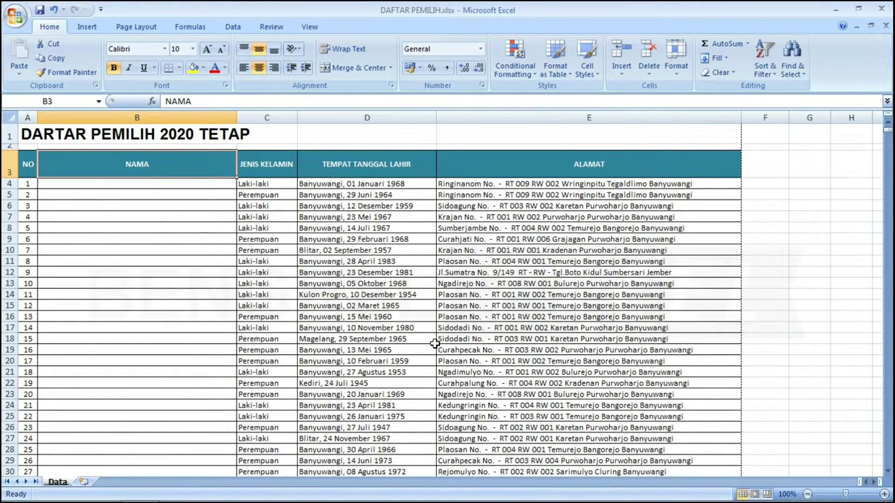
pyautogui.press('Left')
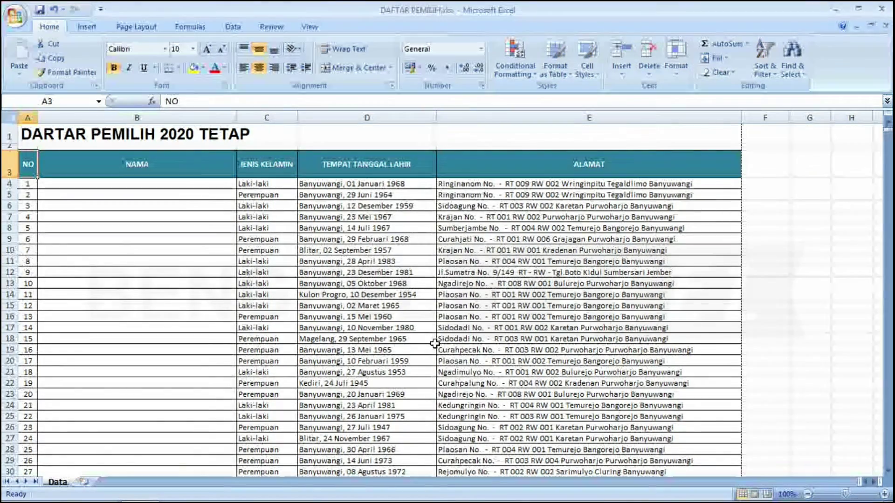
pyautogui.click(164, 152)
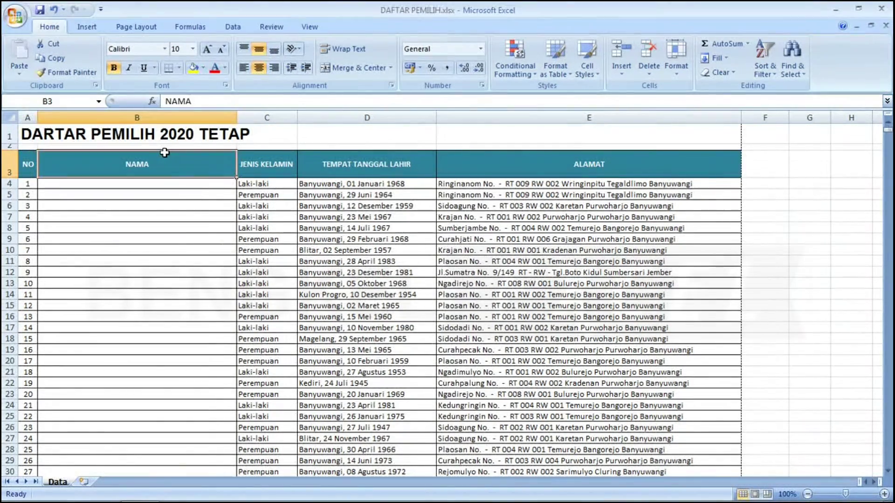
pyautogui.press('Up')
pyautogui.press('Up')
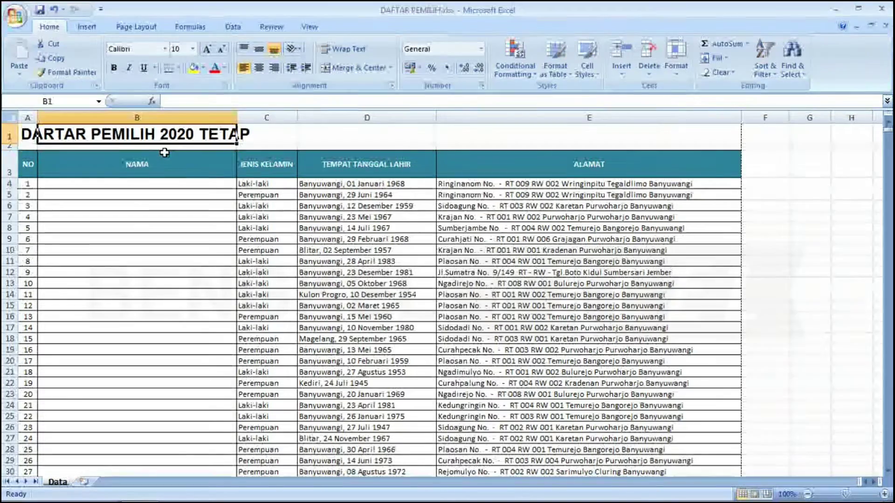
pyautogui.press('Left')
pyautogui.press('Down')
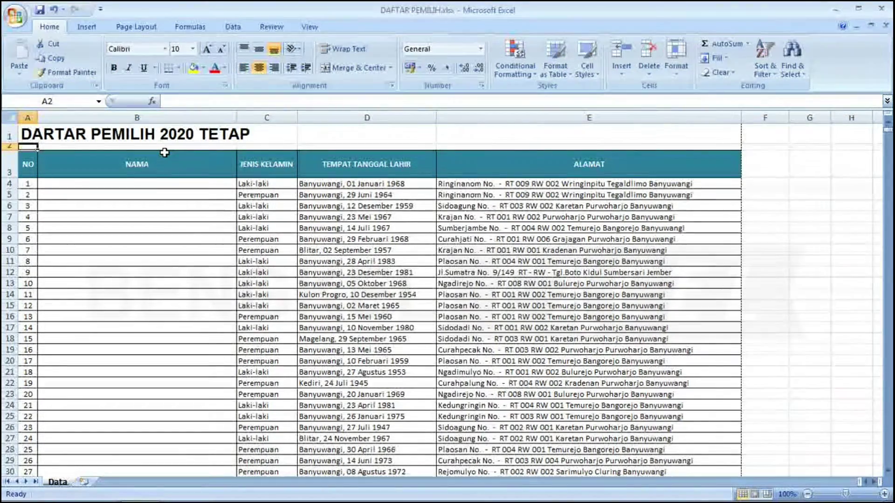
pyautogui.press('Down')
pyautogui.press('Up')
pyautogui.press('Up')
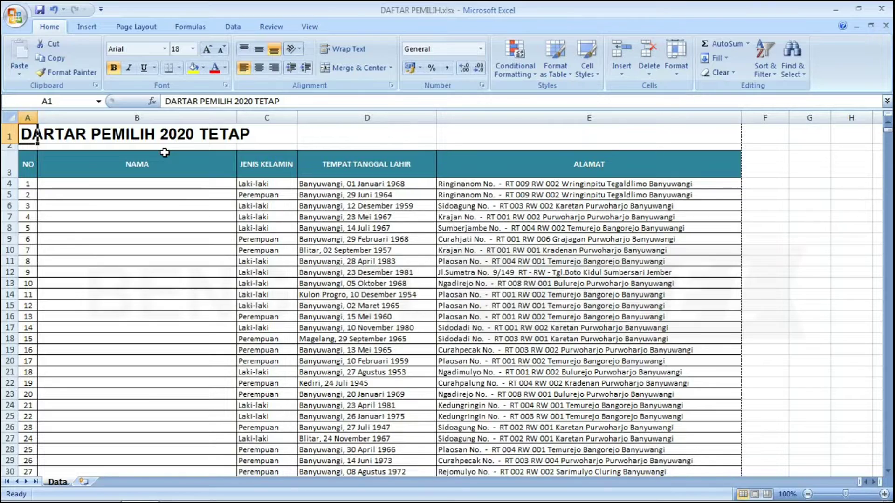
pyautogui.press('Down')
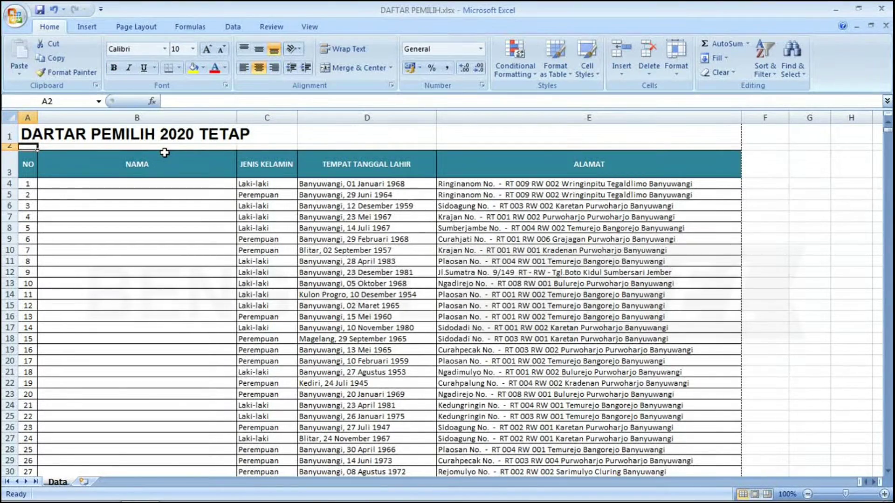
pyautogui.press('Down')
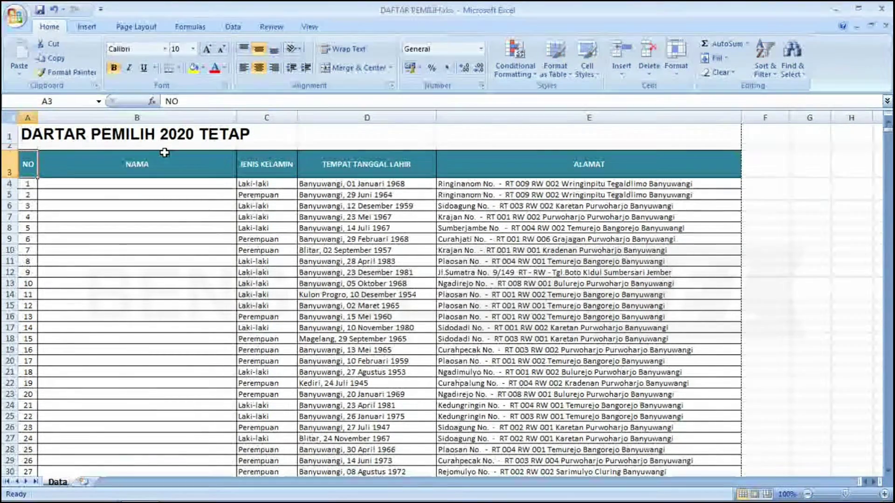
pyautogui.press('Up')
pyautogui.press('Up')
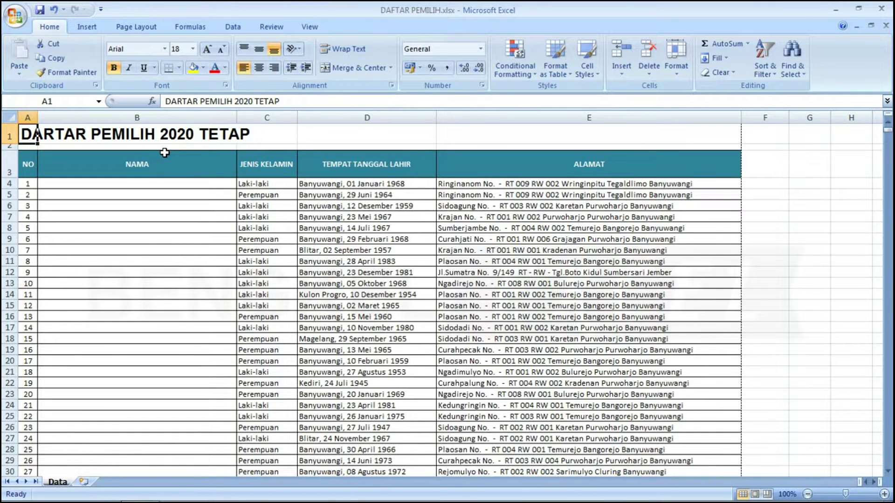
pyautogui.press('Down')
pyautogui.press('Down')
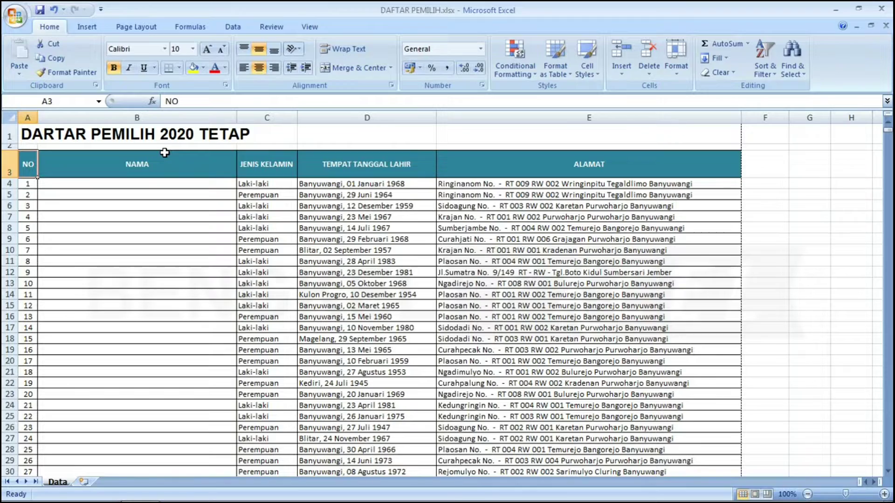
pyautogui.press('Down')
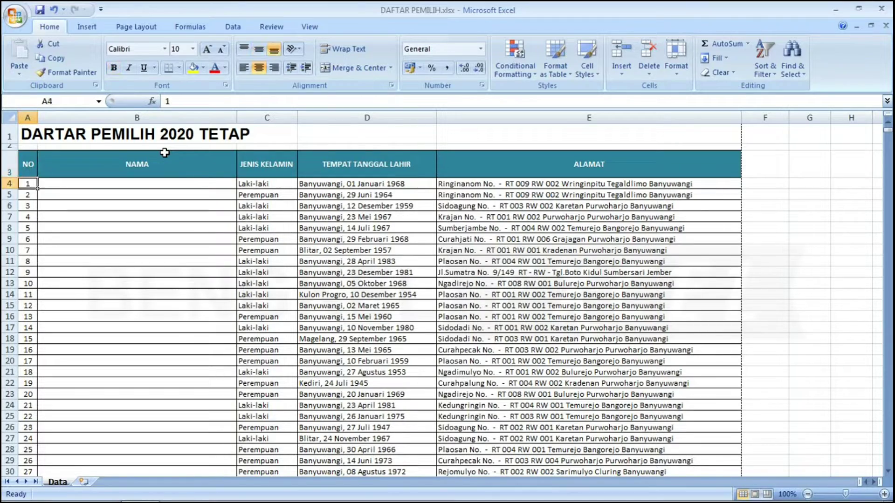
pyautogui.press('Down')
pyautogui.press('Down')
pyautogui.press('Down')
pyautogui.press('Down')
pyautogui.press('Down')
pyautogui.press('Down')
pyautogui.press('Down')
pyautogui.press('Down')
pyautogui.press('Down')
pyautogui.press('Down')
pyautogui.press('Down')
pyautogui.press('Down')
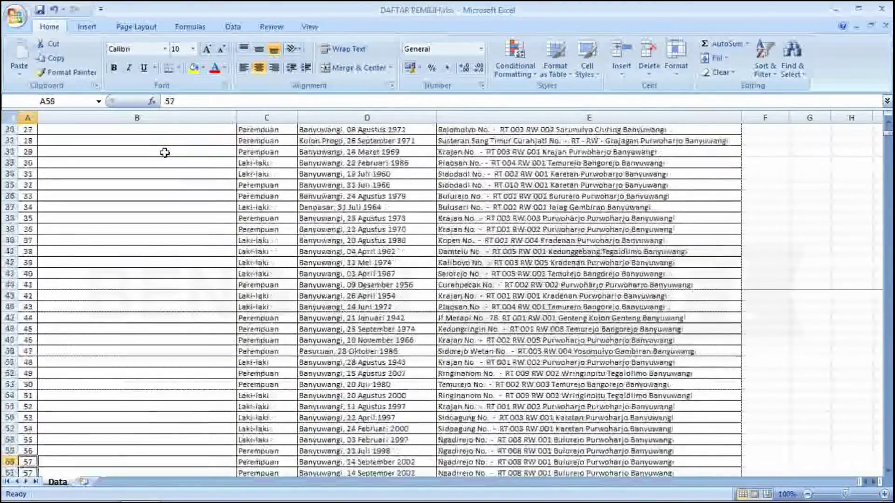
pyautogui.press('Down')
pyautogui.press('Down')
pyautogui.press('Down')
pyautogui.press('Down')
pyautogui.press('Down')
pyautogui.press('Down')
pyautogui.press('Down')
pyautogui.press('Down')
pyautogui.press('Down')
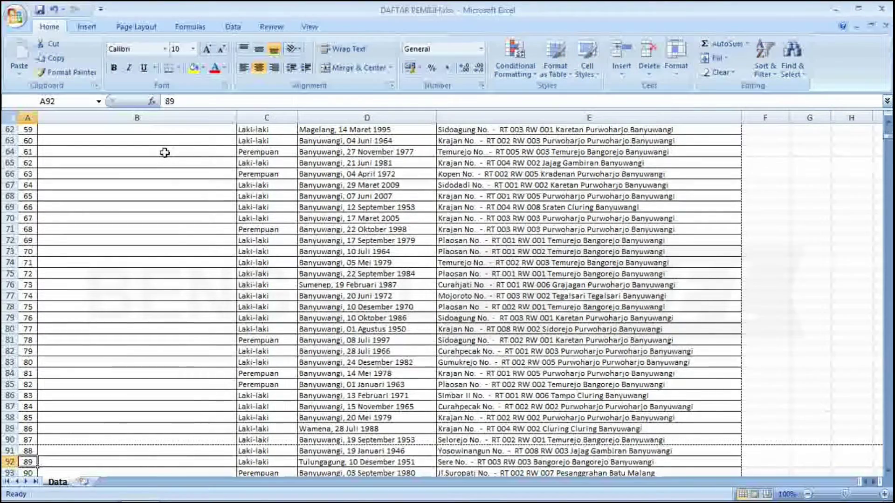
pyautogui.click(164, 152)
pyautogui.press('Left')
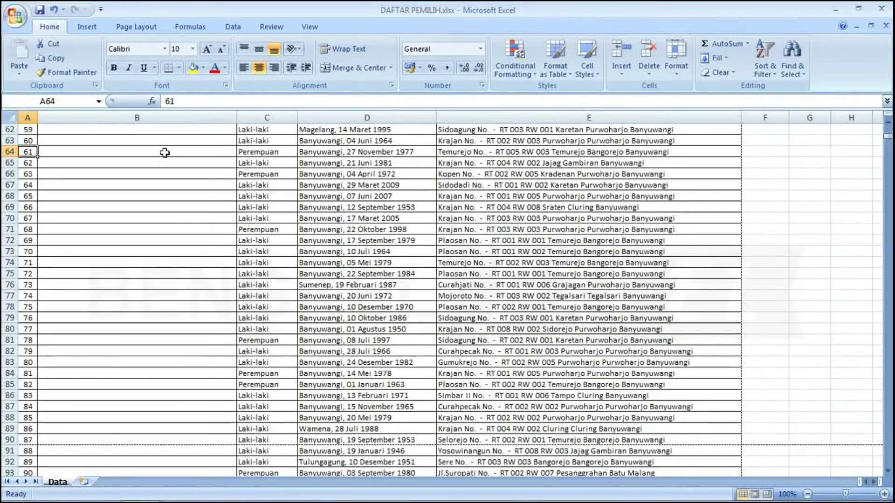
pyautogui.press('Up')
pyautogui.press('Up')
pyautogui.press('Up')
pyautogui.press('Up')
pyautogui.press('Up')
pyautogui.press('Up')
pyautogui.press('Up')
pyautogui.press('Up')
pyautogui.press('Up')
pyautogui.press('Up')
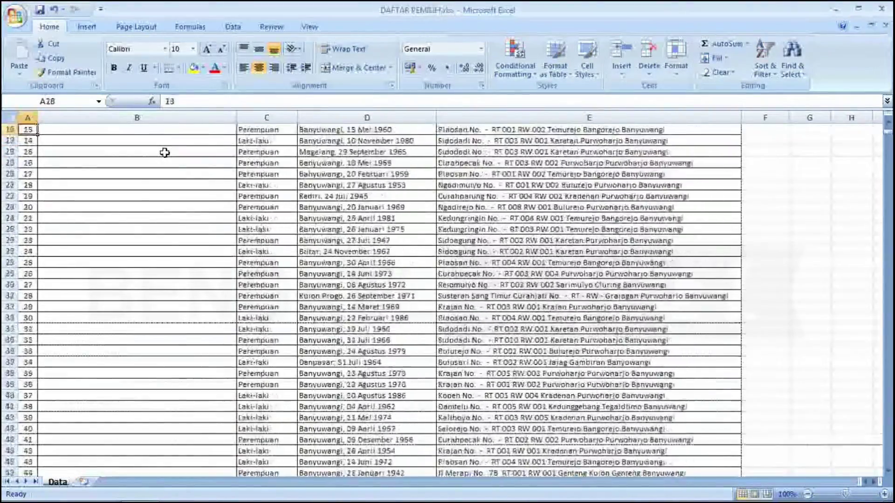
pyautogui.press('Up')
pyautogui.press('Up')
pyautogui.press('Up')
pyautogui.press('Up')
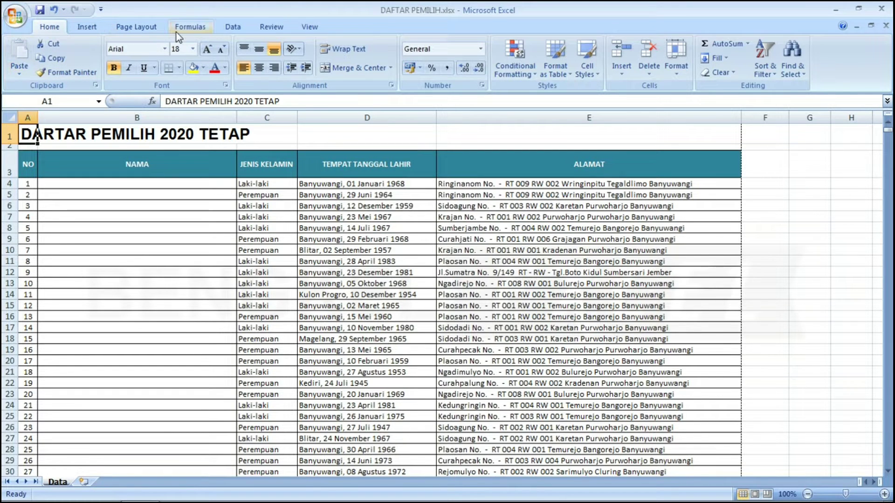
# Show the Page Layout ribbon for the DAFTAR PEMILIH 2020 TETAP list.
pyautogui.click(148, 28)
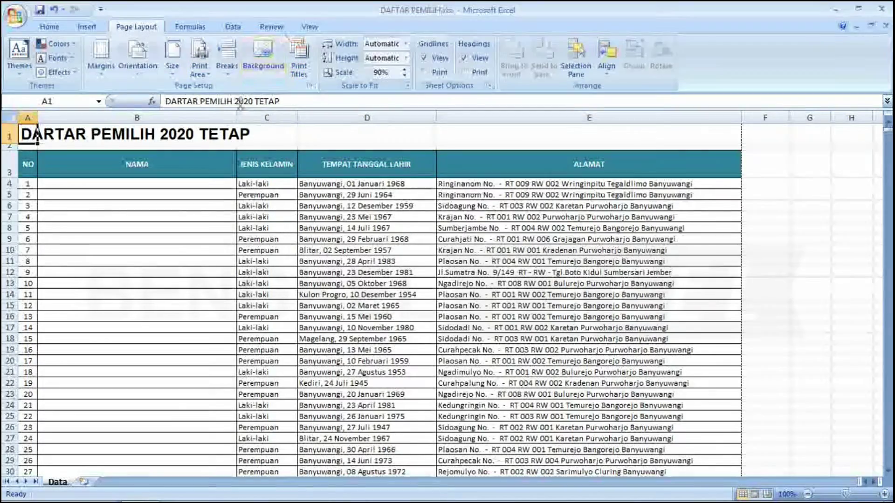
# Open Print Titles and enter $1:$3 as the rows to repeat at top.
pyautogui.click(305, 67)
pyautogui.moveTo(364, 80); pyautogui.dragTo(338, 55)
pyautogui.write('$')
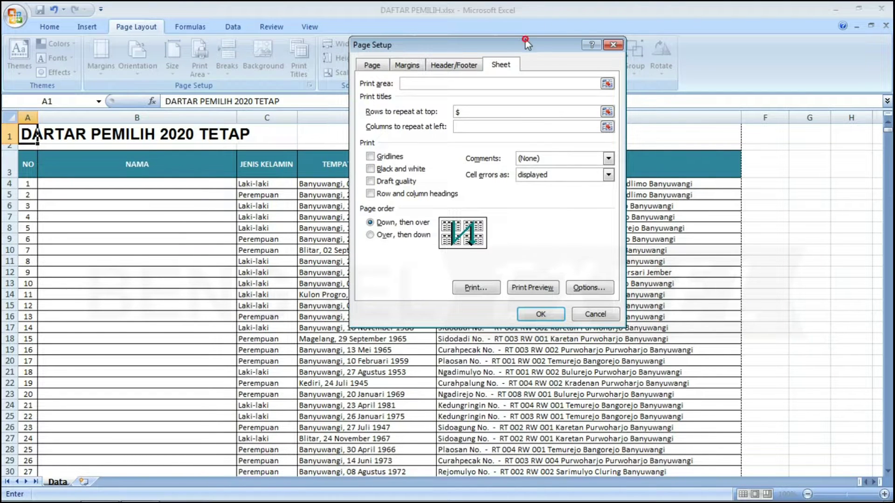
pyautogui.moveTo(525, 39); pyautogui.dragTo(577, 122)
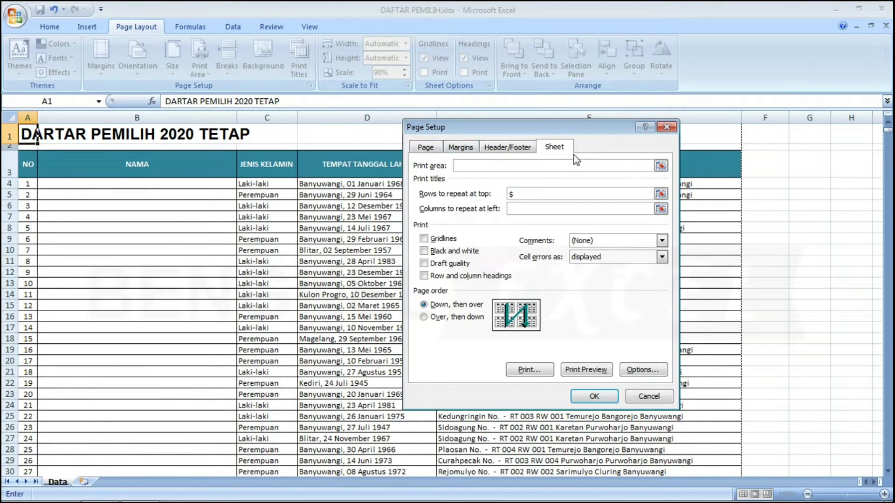
pyautogui.write('1')
pyautogui.write(':')
pyautogui.write('$')
pyautogui.write('3')
pyautogui.moveTo(454, 126); pyautogui.dragTo(490, 64)
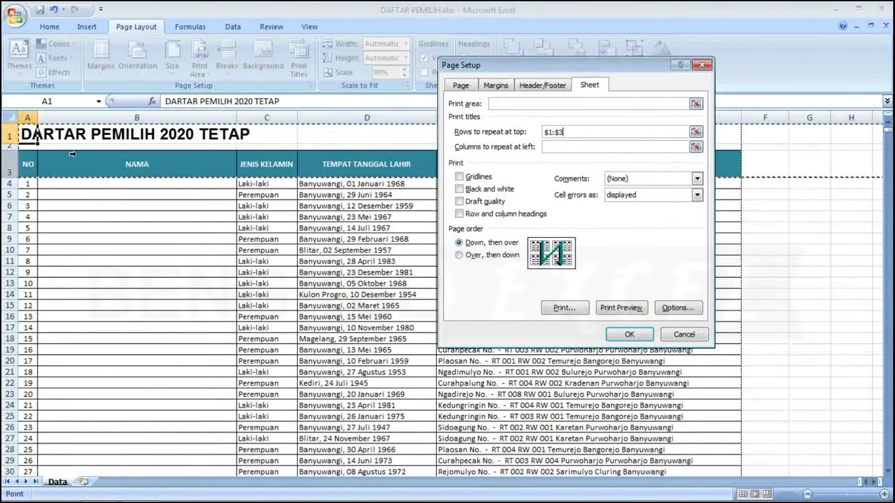
pyautogui.click(564, 148)
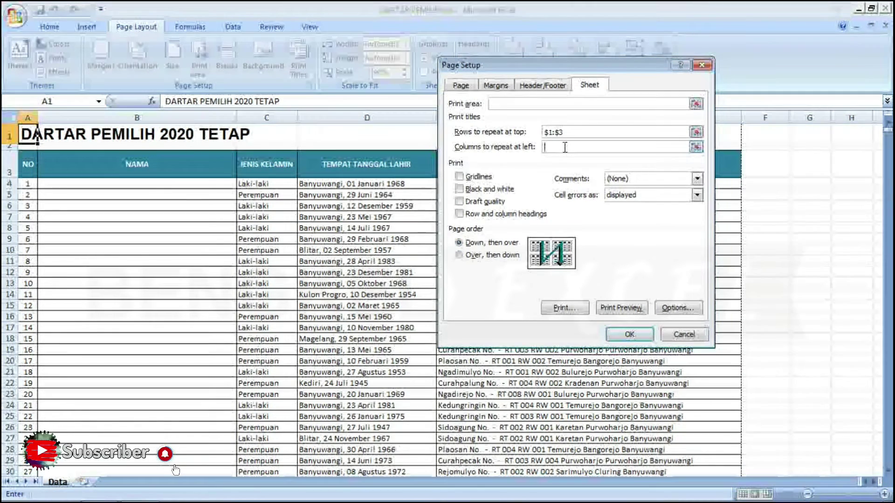
# Enter $A:$E in 'Columns to repeat at left', keeping the dialog clear of the sheet.
pyautogui.write('$')
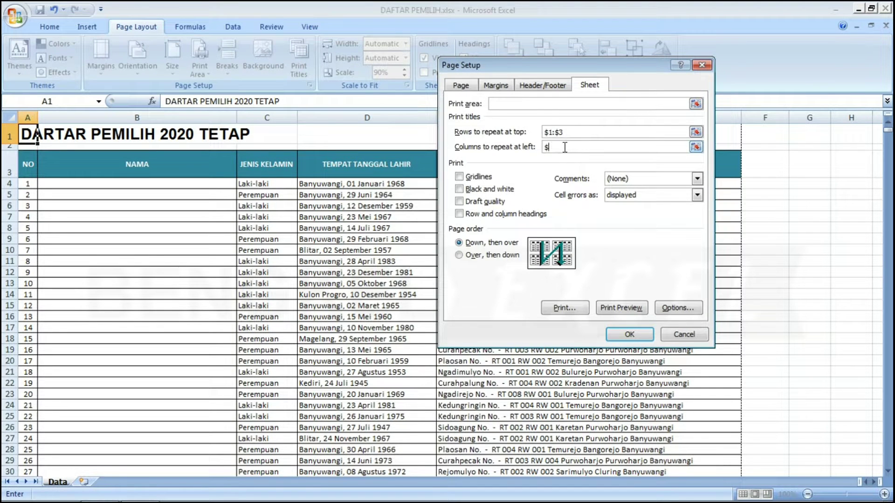
pyautogui.moveTo(606, 63); pyautogui.dragTo(608, 165)
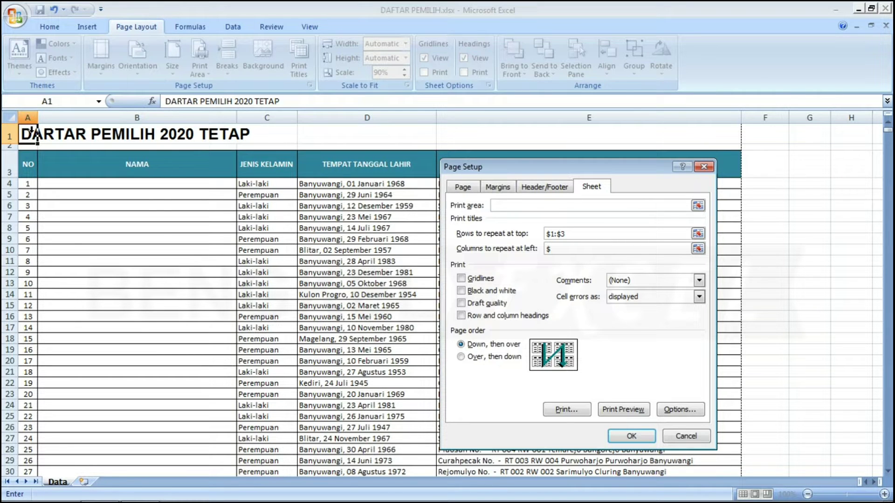
pyautogui.write('a')
pyautogui.press('BackSpace')
pyautogui.write('A')
pyautogui.write(':')
pyautogui.write('$')
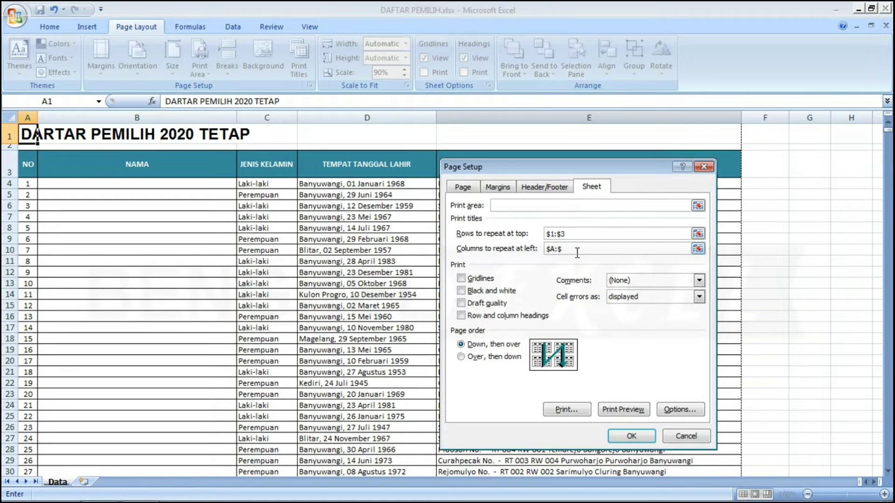
pyautogui.write('E')
pyautogui.moveTo(594, 165); pyautogui.dragTo(452, 41)
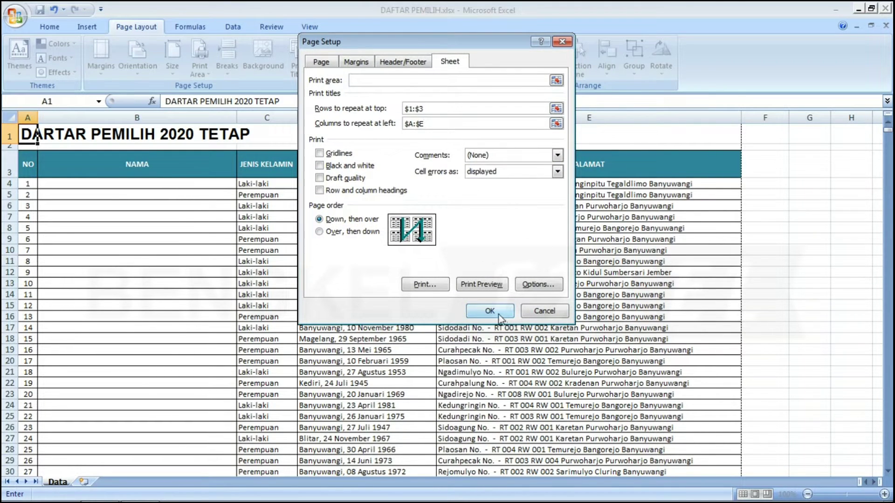
# Page through the print preview to page 8, zooming in once, then close it.
pyautogui.click(464, 285)
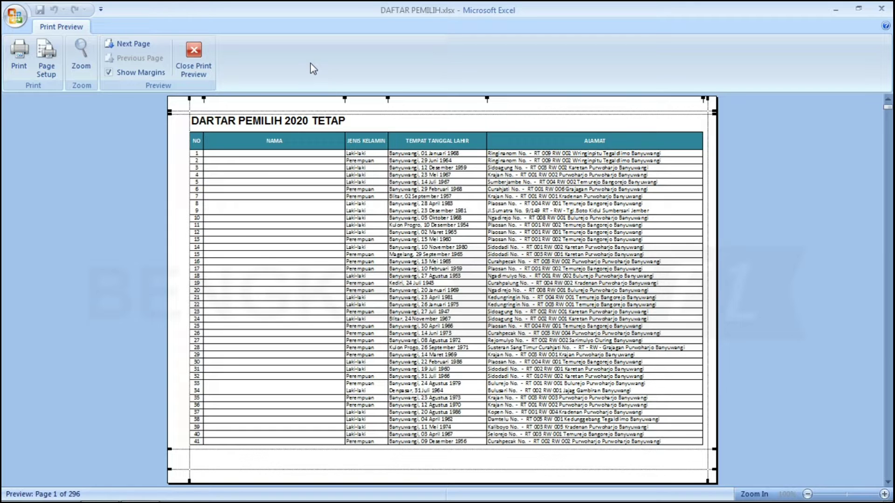
pyautogui.click(125, 45)
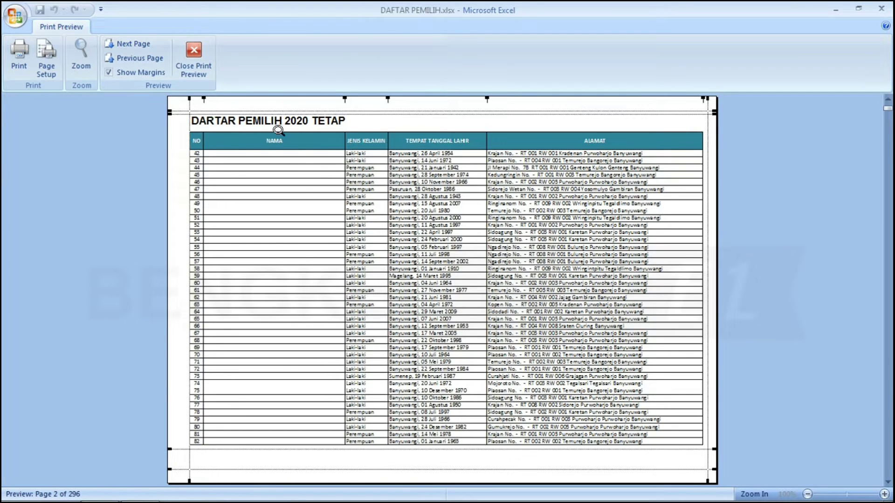
pyautogui.click(278, 130)
pyautogui.click(278, 130)
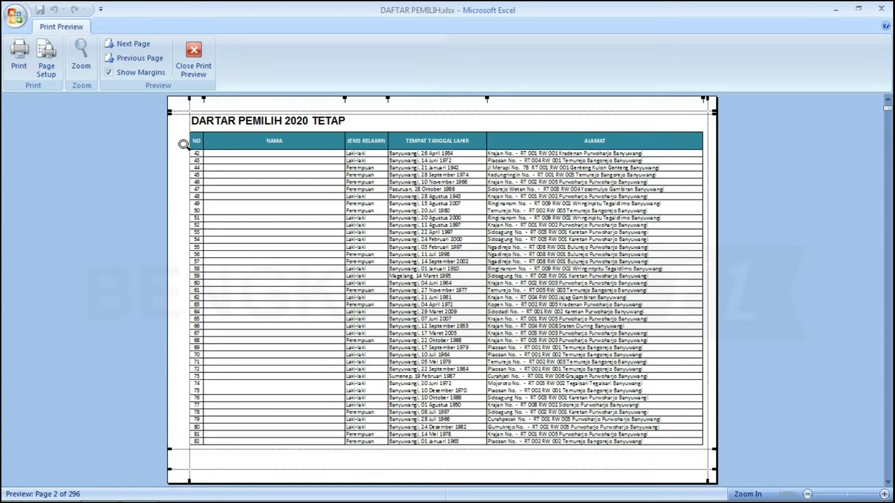
pyautogui.click(145, 51)
pyautogui.click(145, 50)
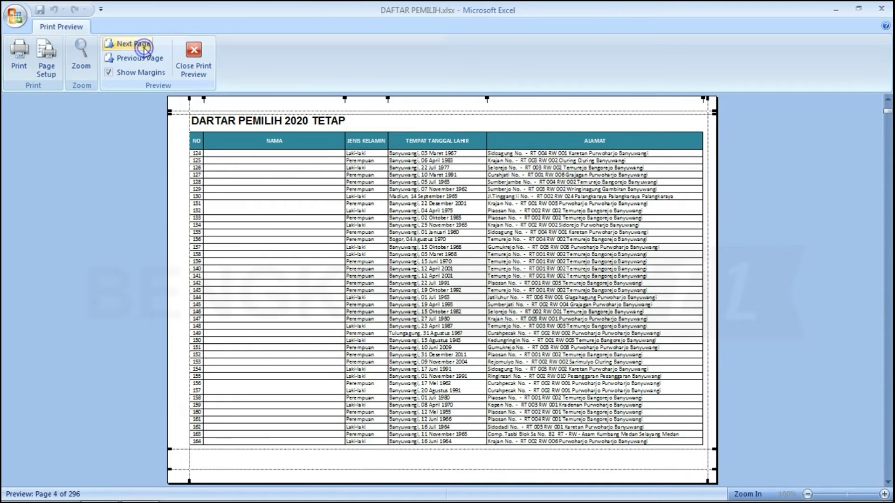
pyautogui.click(144, 50)
pyautogui.click(144, 49)
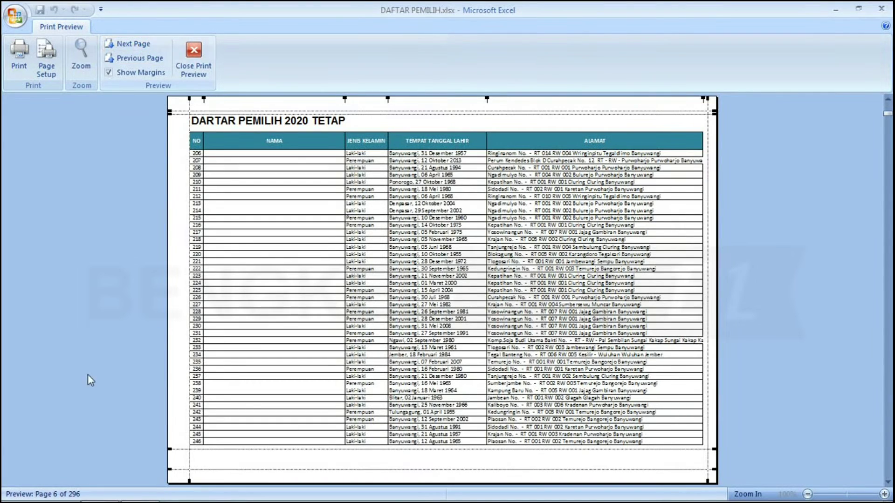
pyautogui.click(130, 46)
pyautogui.click(131, 48)
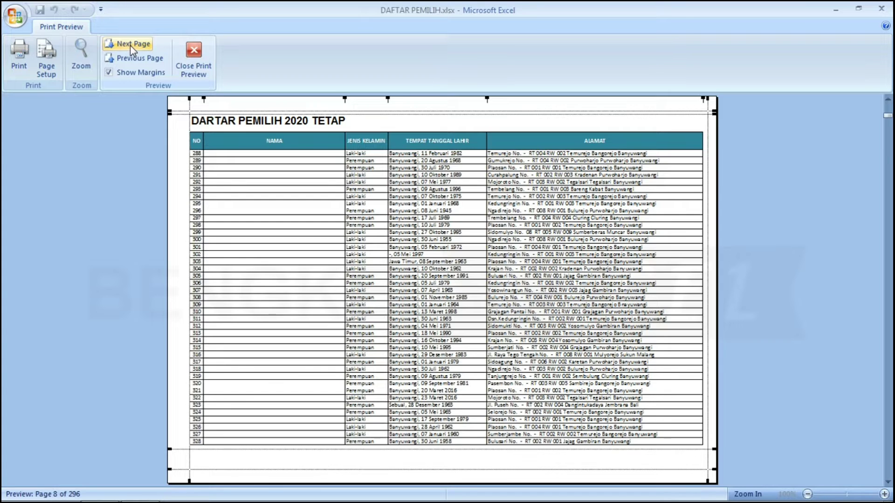
pyautogui.click(200, 55)
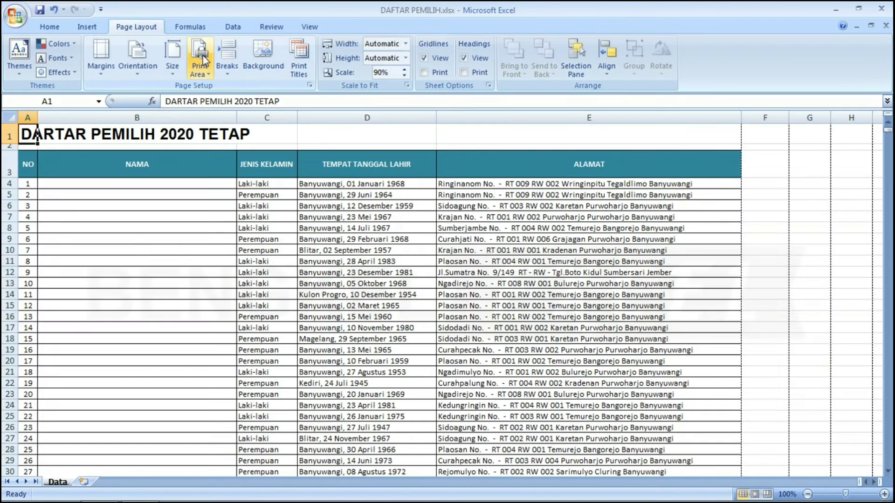
# Select C3, open Print Titles, and enter $1:$3 as rows to repeat at top.
pyautogui.click(491, 239)
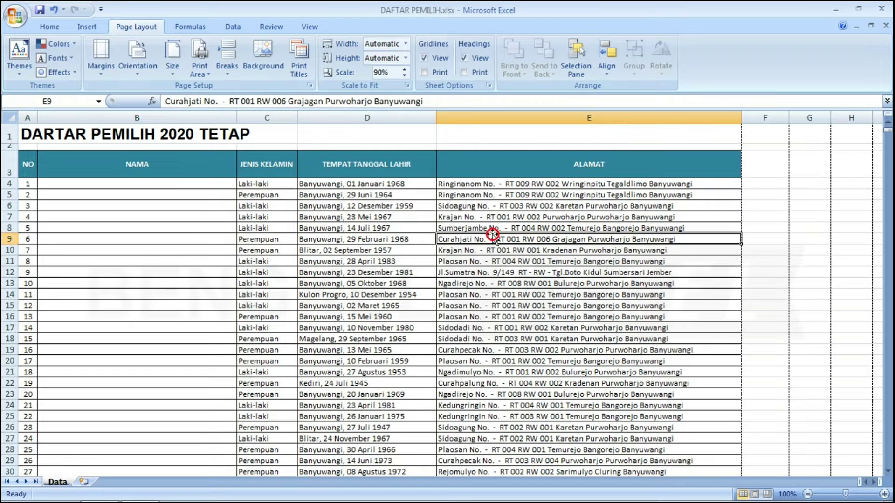
pyautogui.click(239, 164)
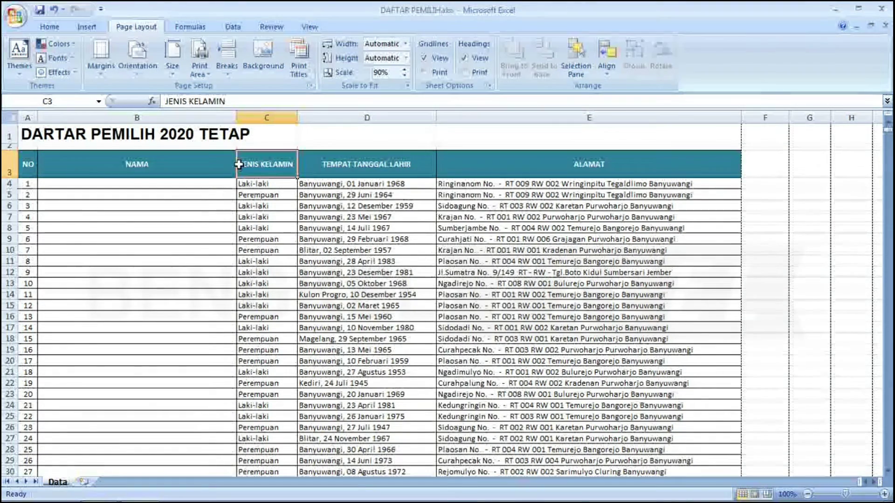
pyautogui.scroll(2, 433, 48)
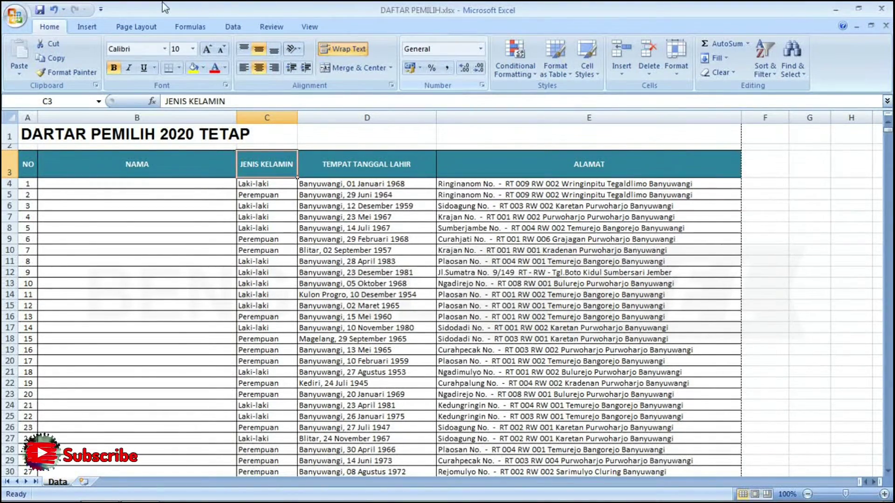
pyautogui.click(155, 27)
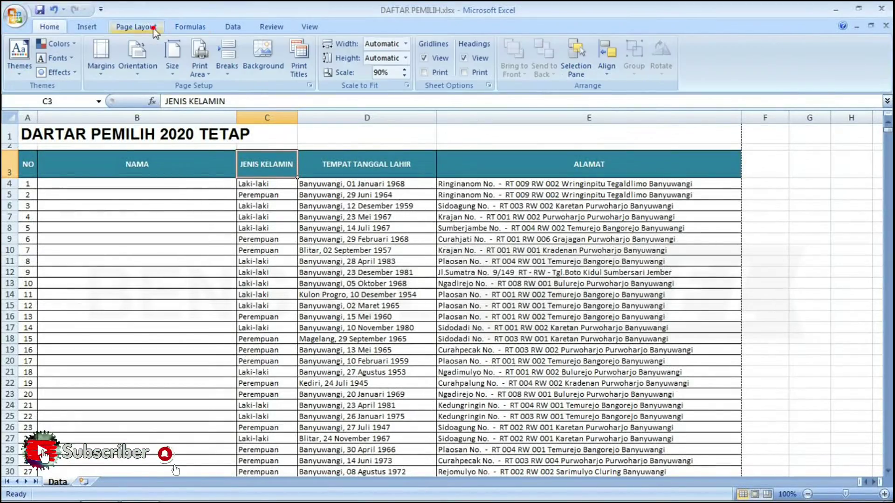
pyautogui.click(295, 60)
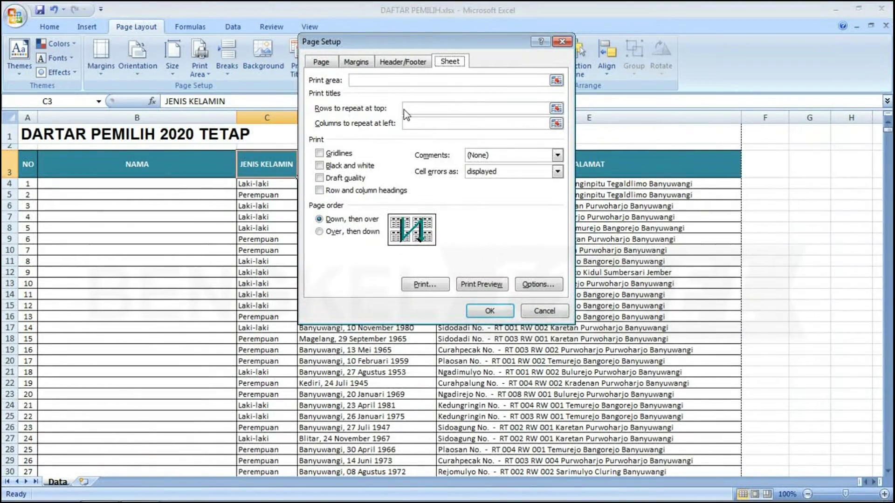
pyautogui.click(428, 109)
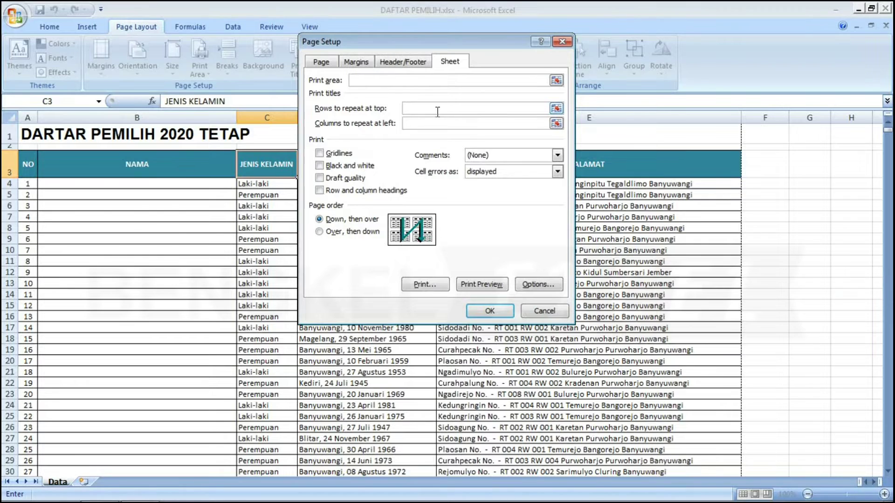
pyautogui.write('$')
pyautogui.write('1')
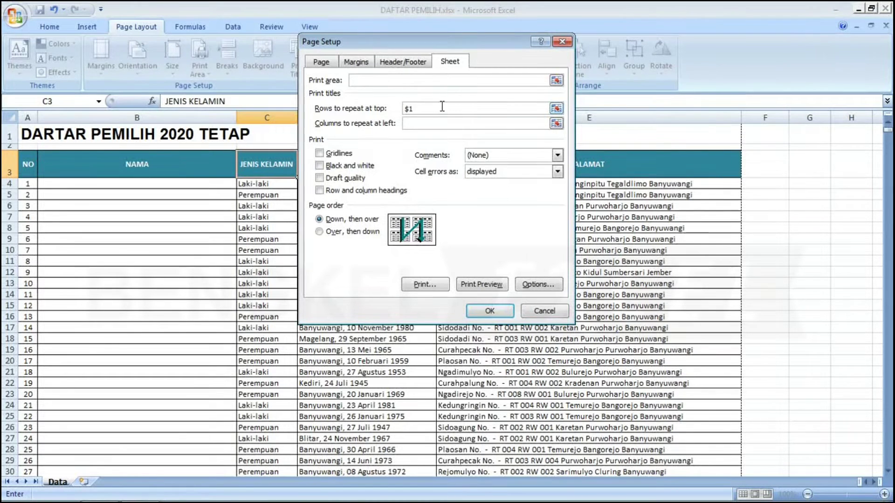
pyautogui.write(':')
pyautogui.write('$')
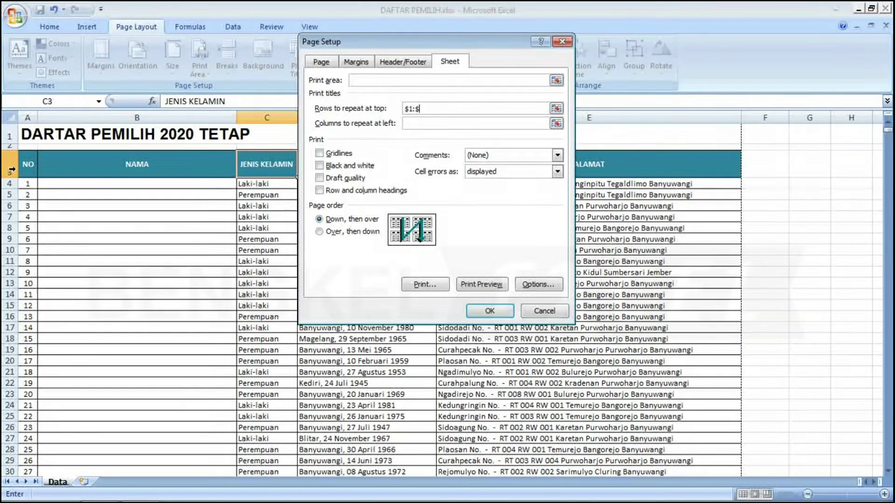
pyautogui.write('3')
# Enter $A:$E as the columns to repeat at left.
pyautogui.click(419, 122)
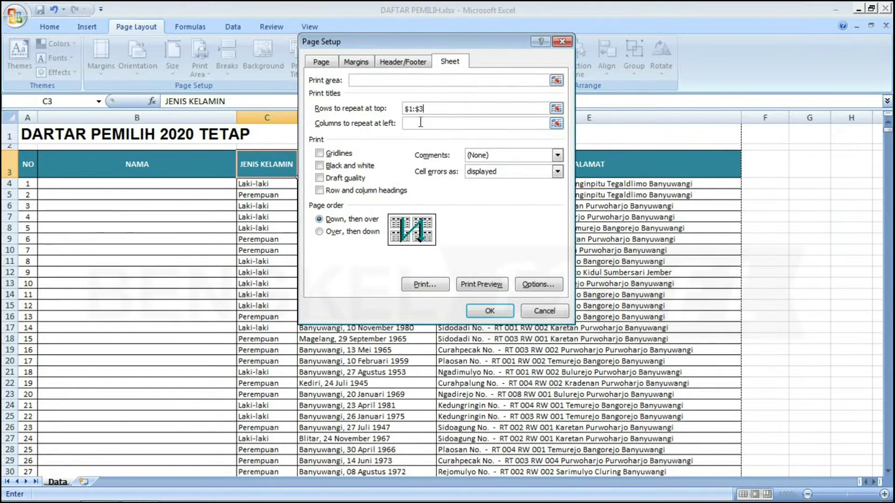
pyautogui.write('$')
pyautogui.write('A:')
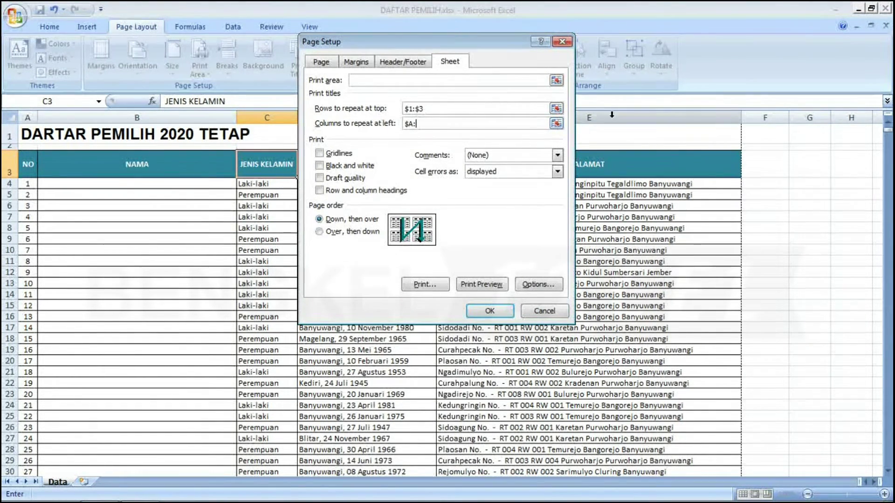
pyautogui.moveTo(437, 41); pyautogui.dragTo(385, 64)
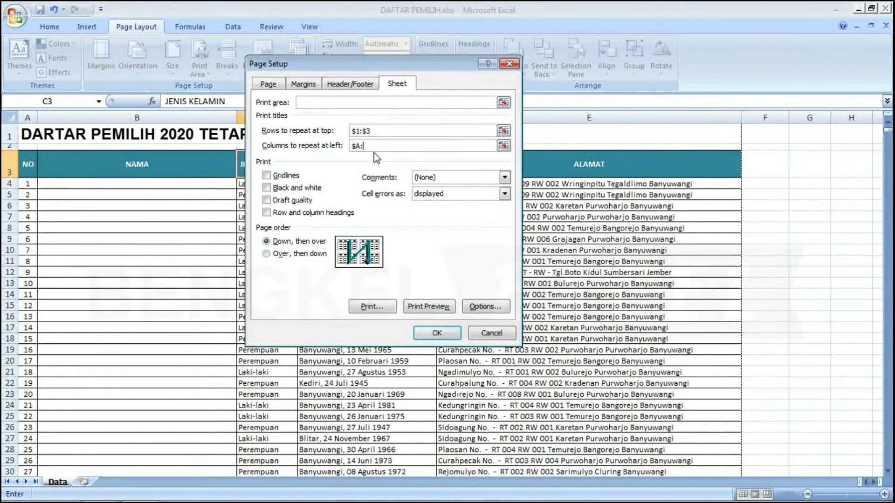
pyautogui.write('e')
pyautogui.write('E')
# Apply the print titles and view the sheet in Page Layout view from page 1.
pyautogui.click(434, 331)
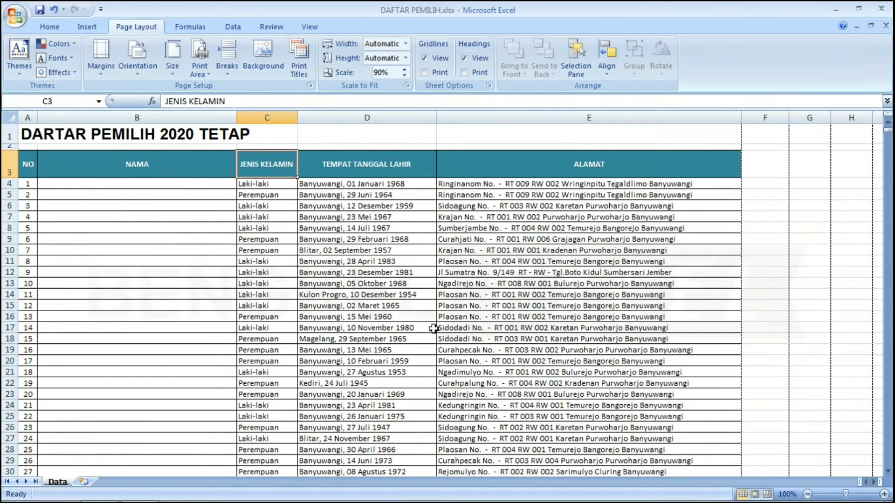
pyautogui.click(755, 494)
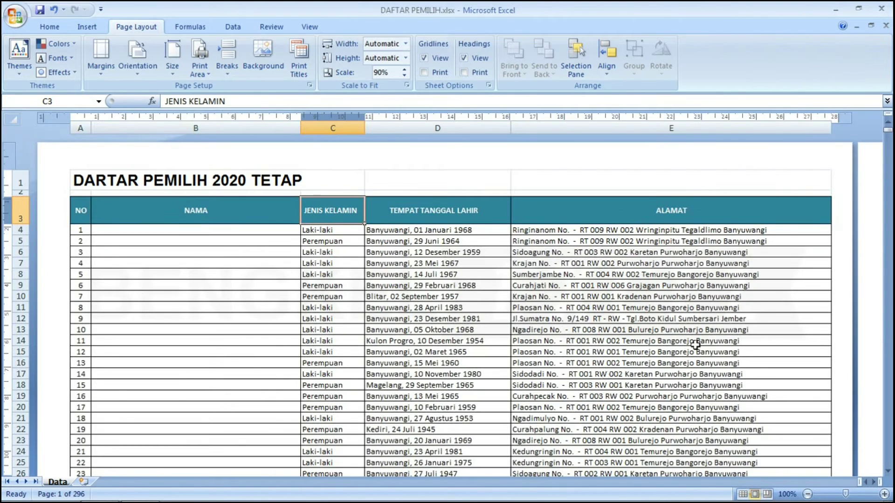
pyautogui.click(887, 472)
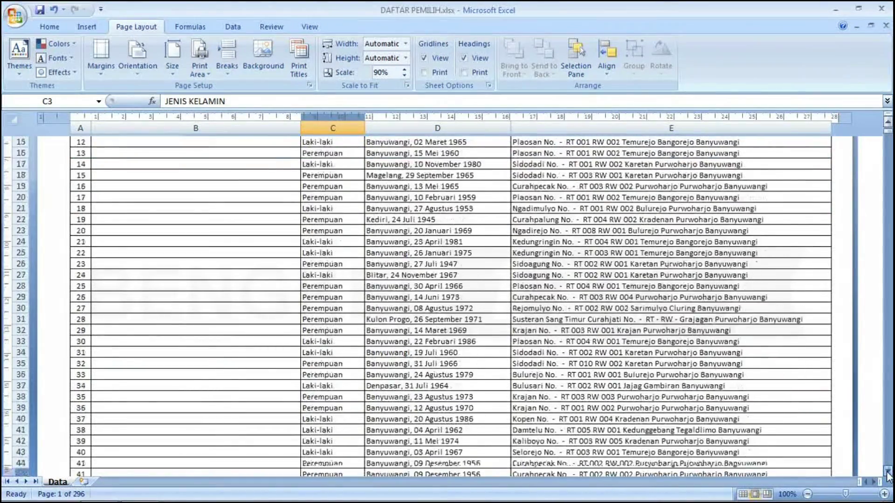
pyautogui.moveTo(887, 474); pyautogui.dragTo(887, 475)
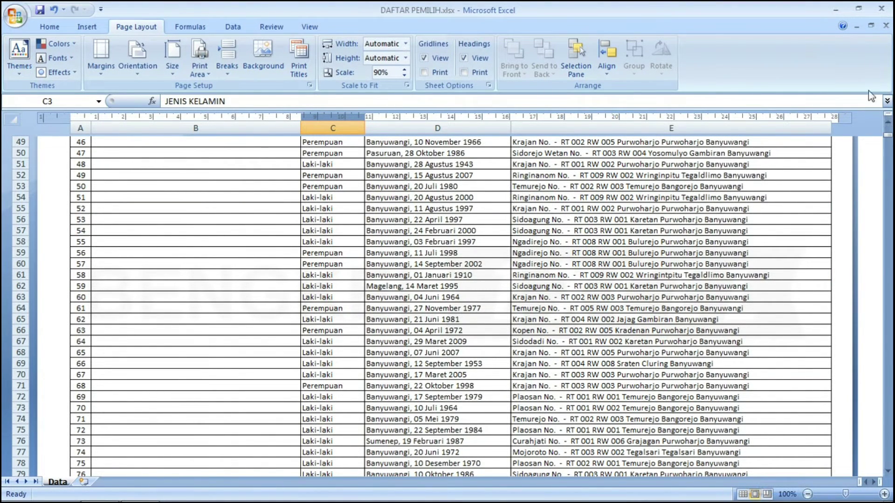
pyautogui.moveTo(885, 128); pyautogui.dragTo(889, 133)
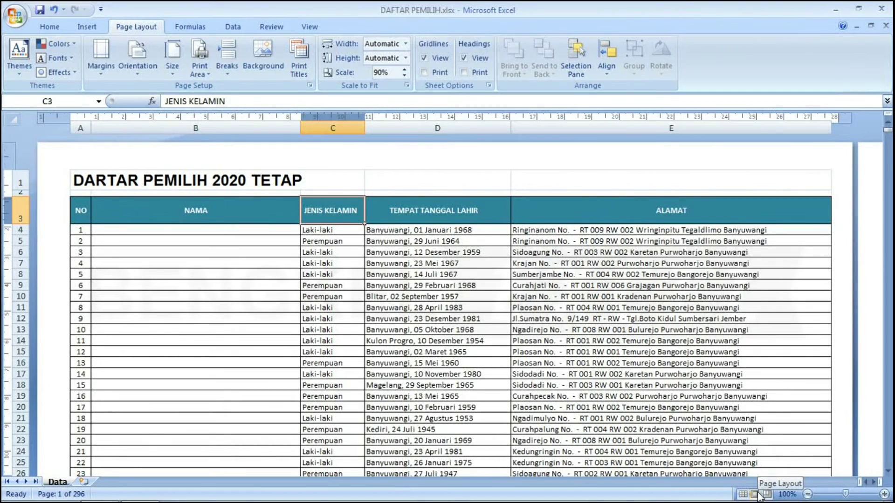
# Select cell E4 and zoom out to 50% to see several pages side by side.
pyautogui.click(767, 229)
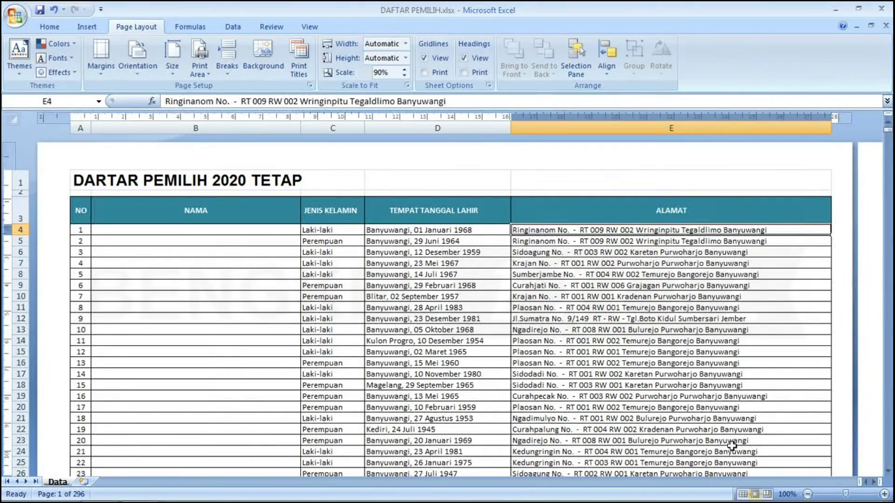
pyautogui.click(702, 363)
pyautogui.keyDown('ctrl'); pyautogui.scroll(-5, 701, 363); pyautogui.keyUp('ctrl')
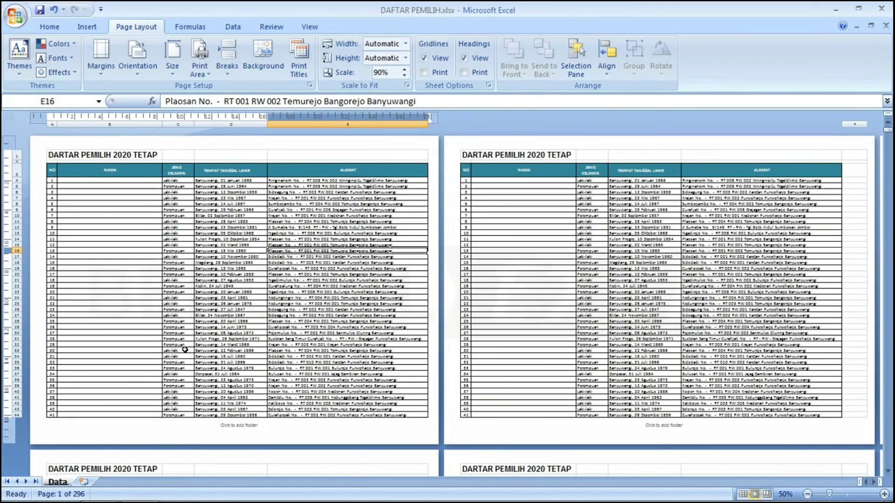